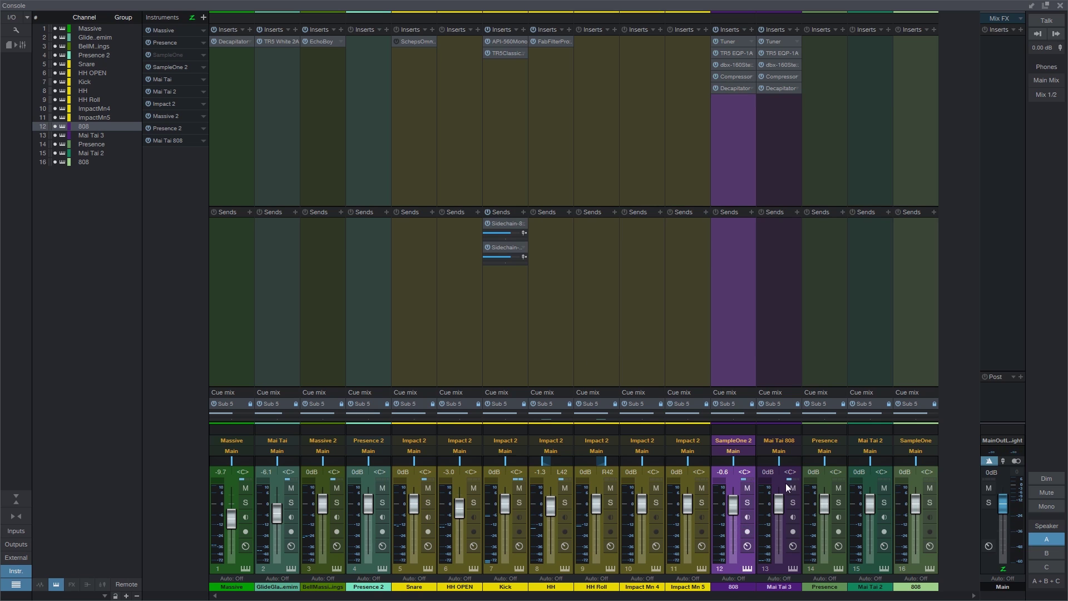
Switch from the console to the arrangement and play the song from about bar 16.2 with the 808 track audible
key("F3")
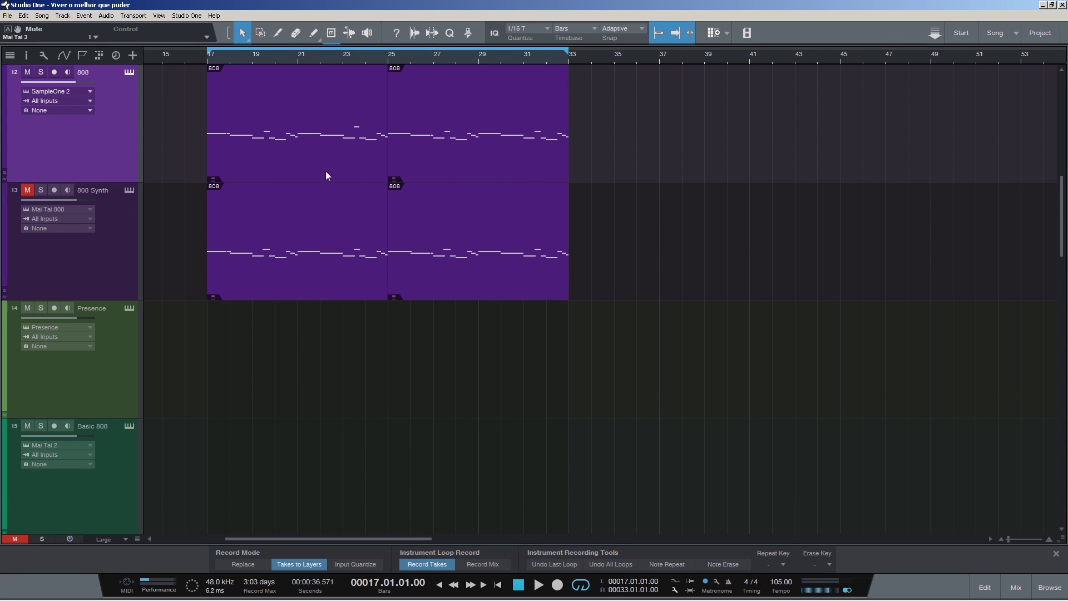
key("shift+w")
scroll(96, 133, "up", 5)
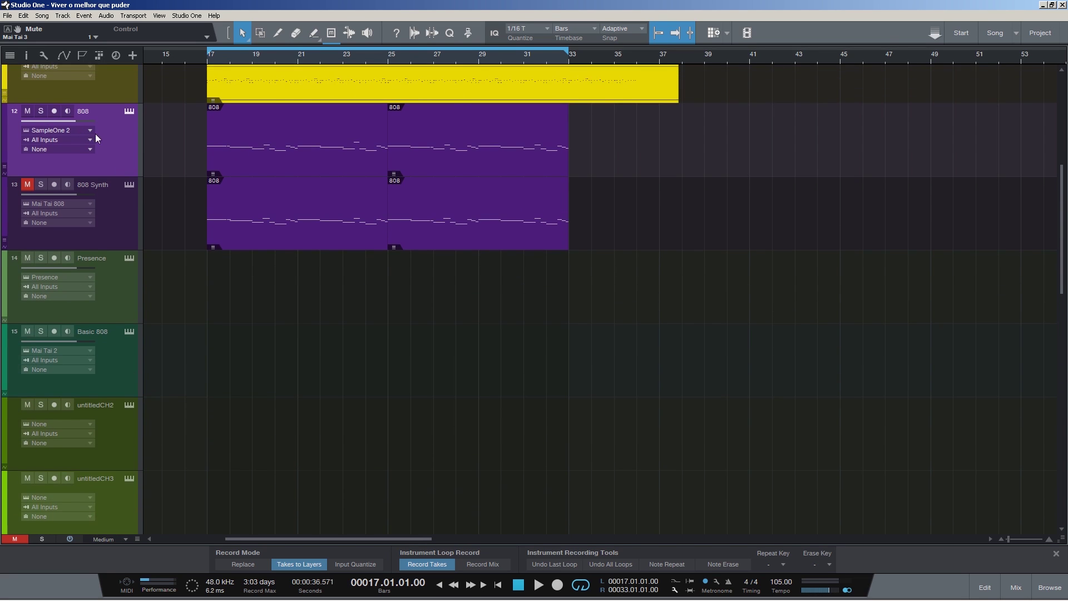
scroll(235, 225, "up", 1)
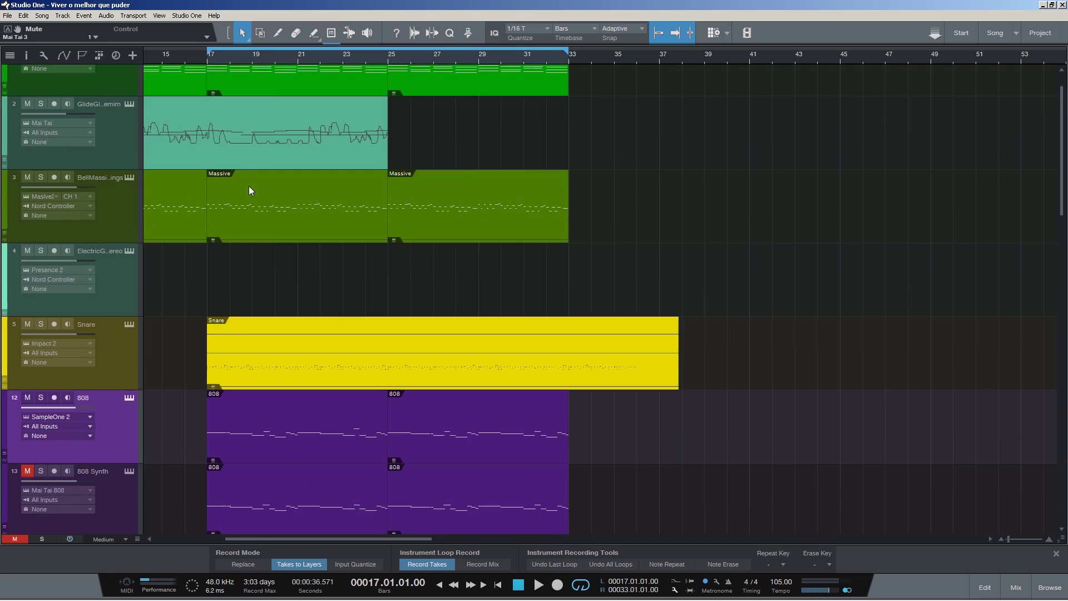
key("shift+w")
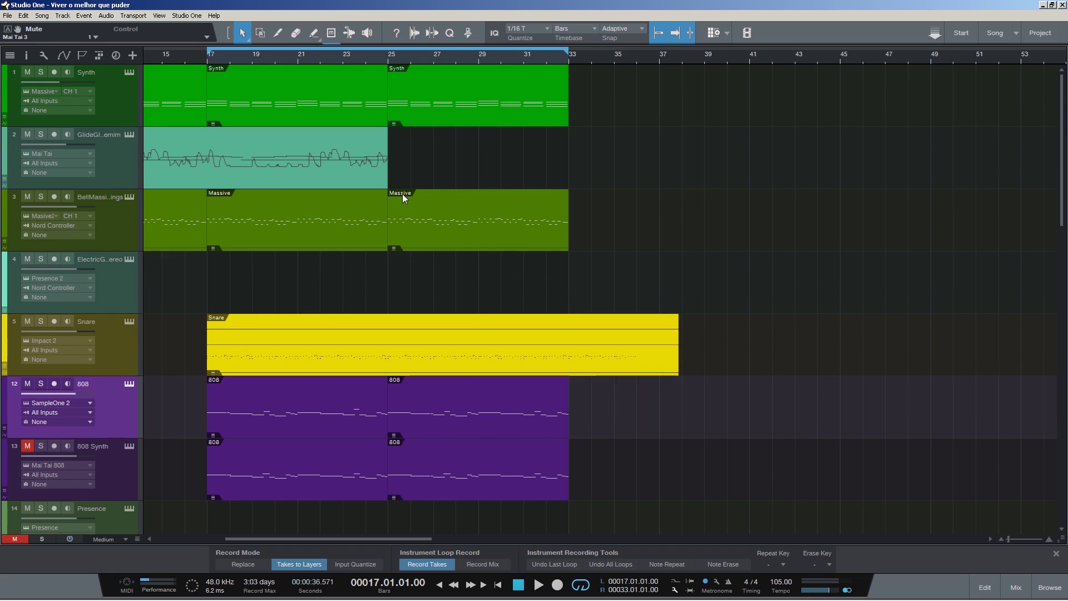
scroll(456, 239, "down", 2)
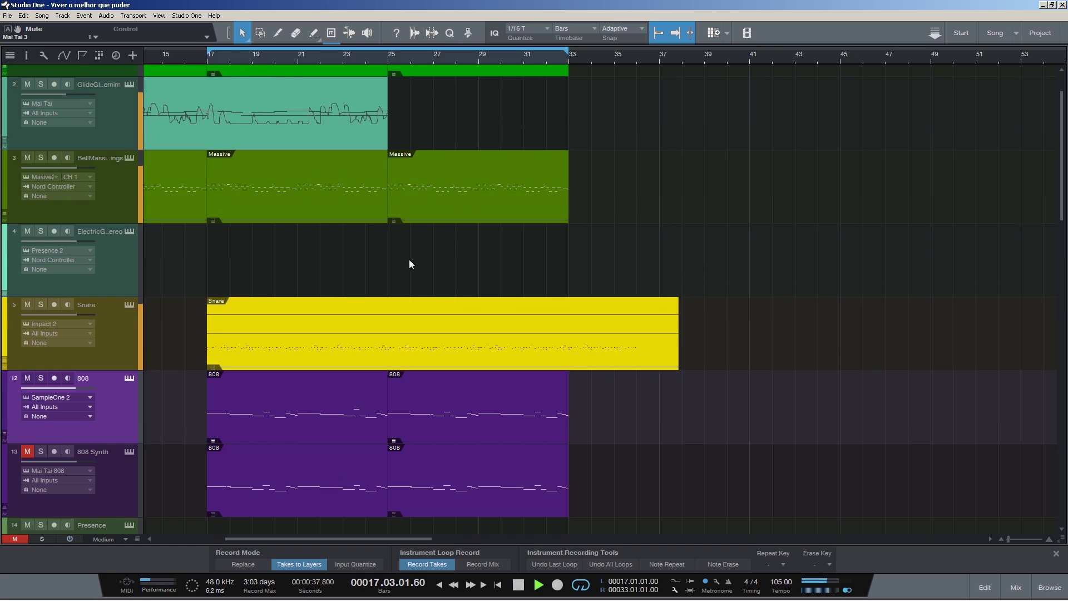
left_click(192, 55)
key("space")
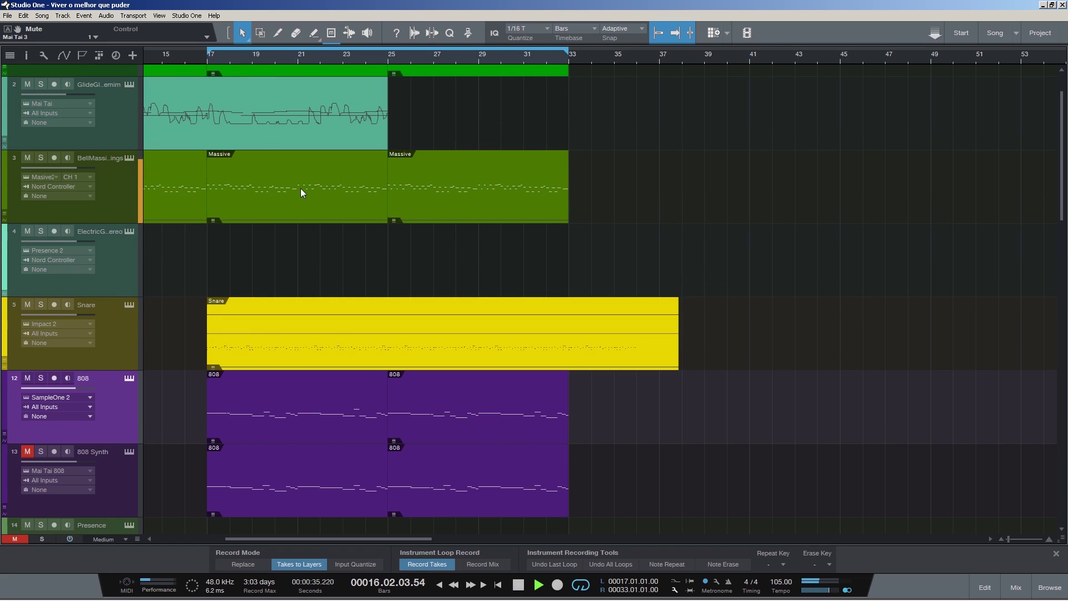
key("e")
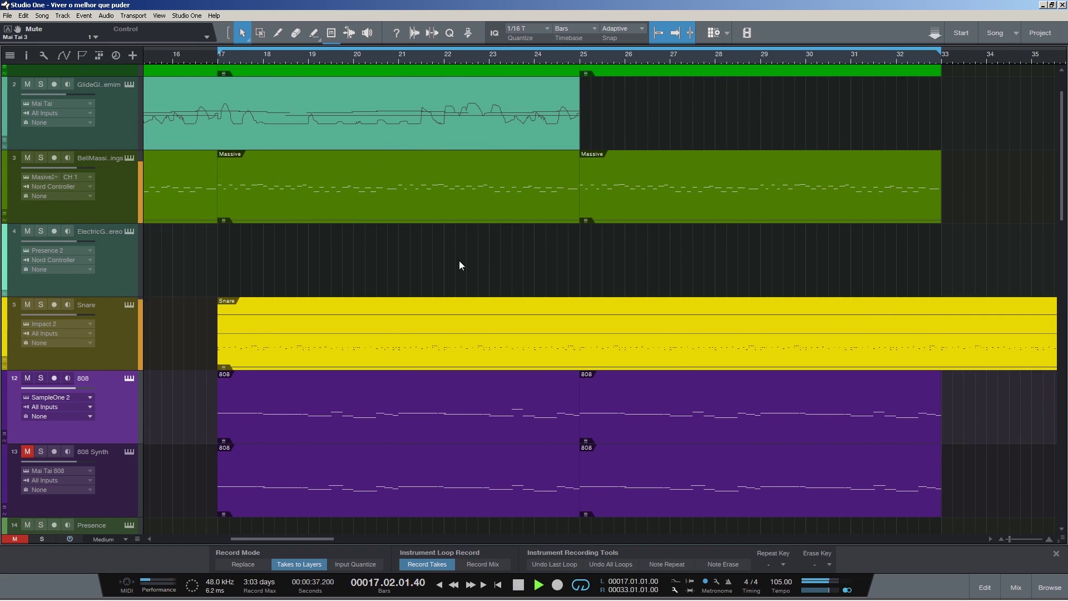
scroll(472, 278, "down", 2)
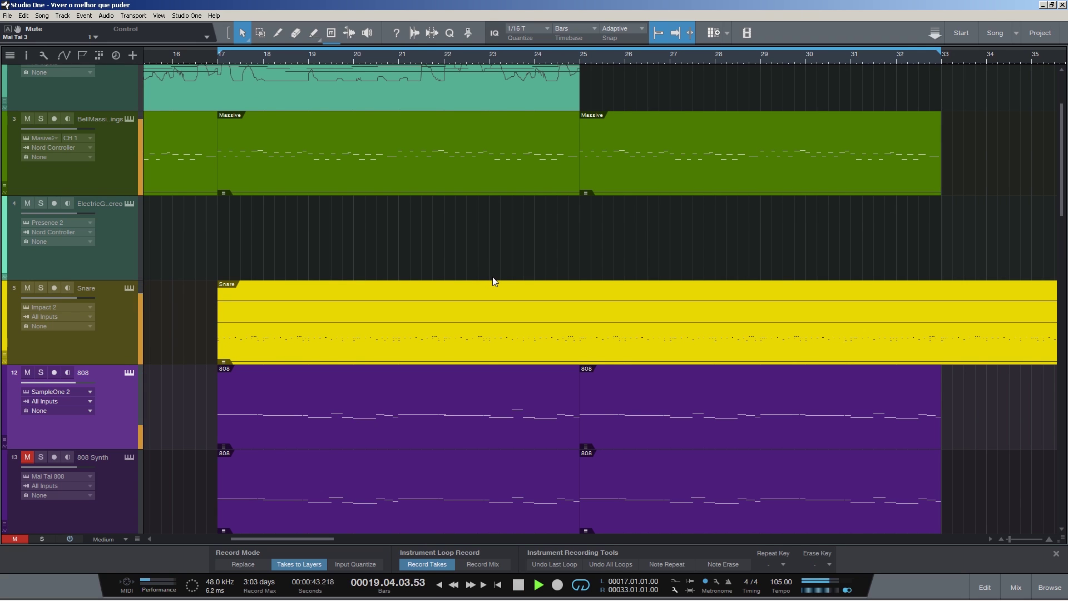
scroll(493, 278, "down", 1)
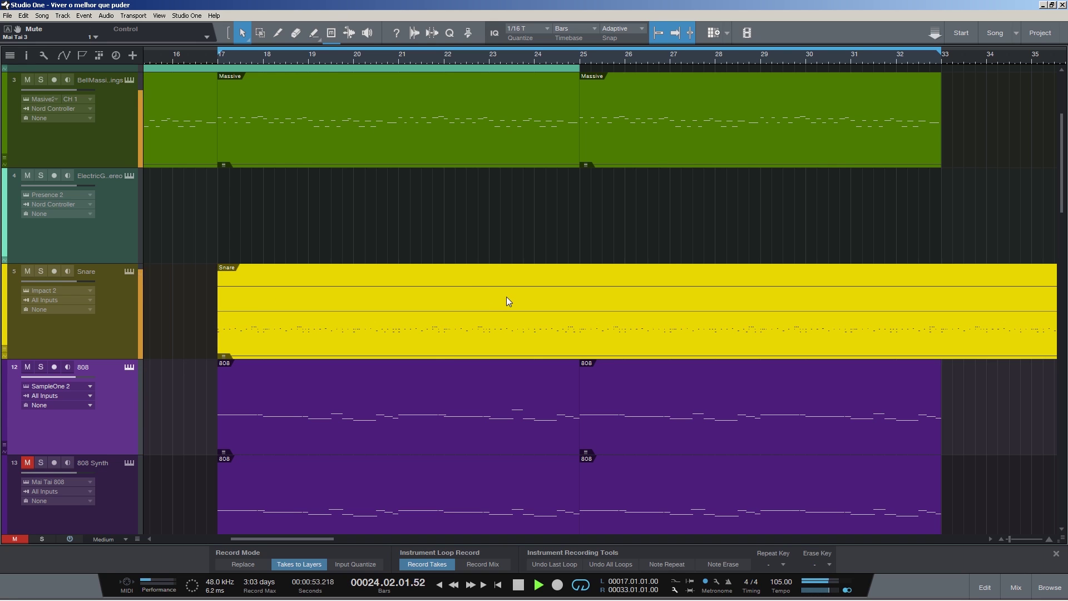
key("space")
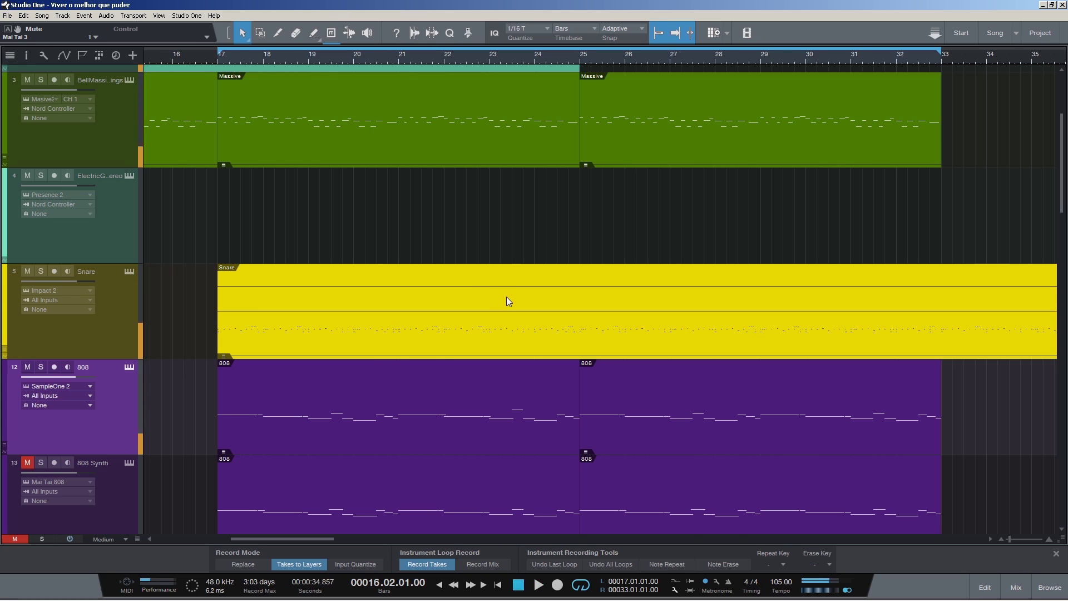
Mute the 808 track, unmute the 808 Synth track and select it
key("w")
scroll(429, 369, "up", 1)
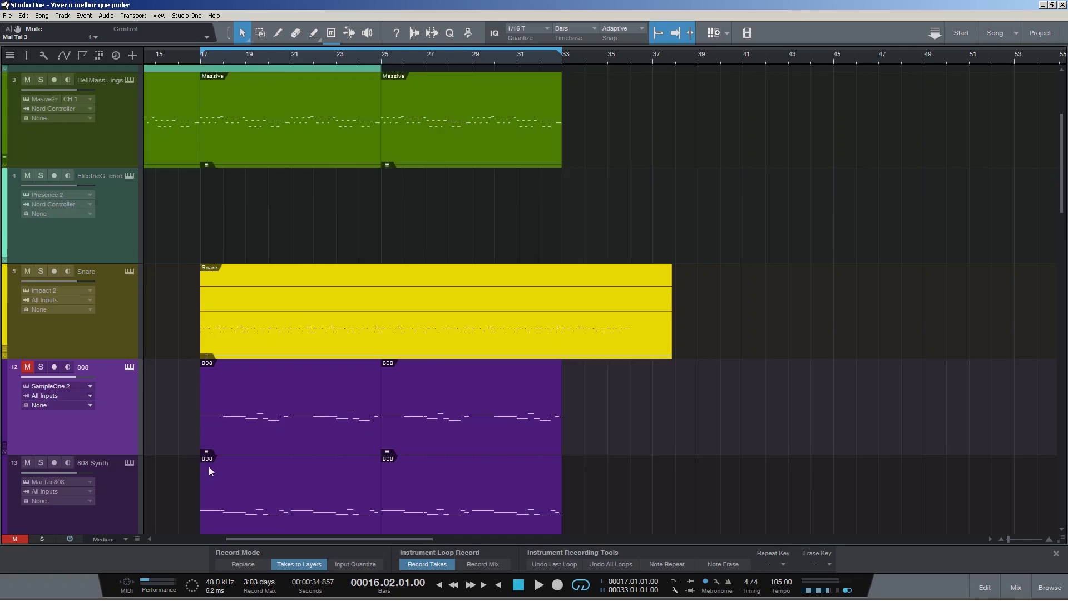
scroll(209, 465, "down", 3)
left_click(123, 342)
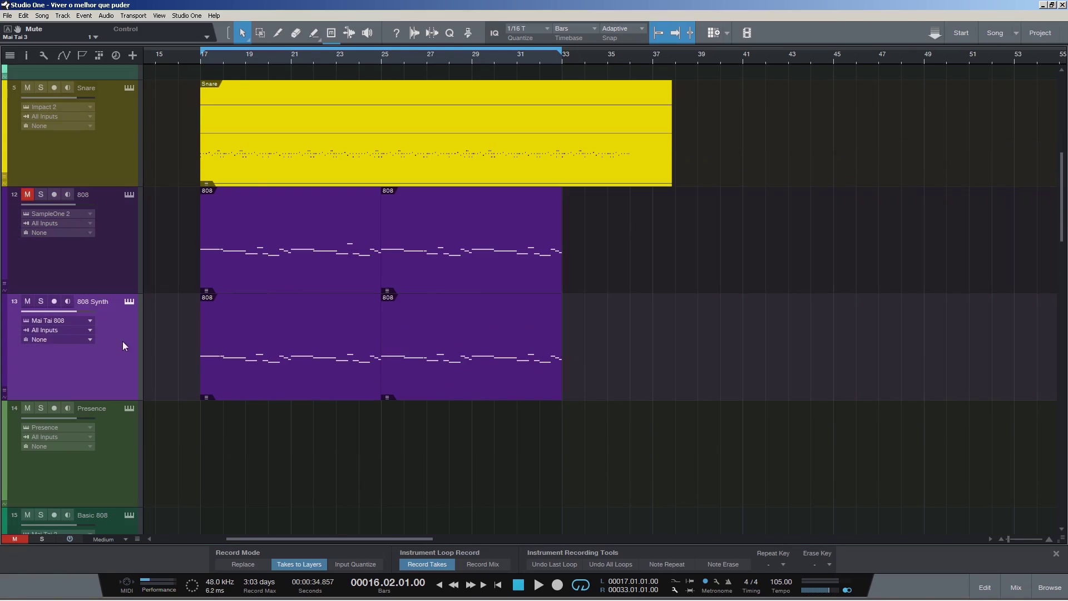
Open the Mai Tai instrument of the 808 Synth track
key("e")
key("e")
key("w")
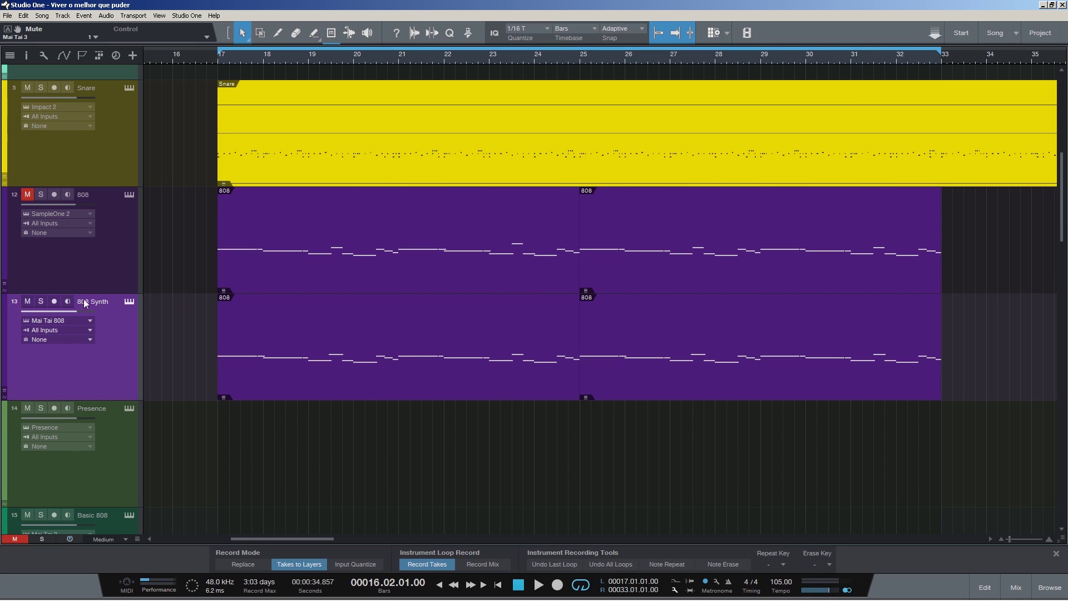
left_click(129, 302)
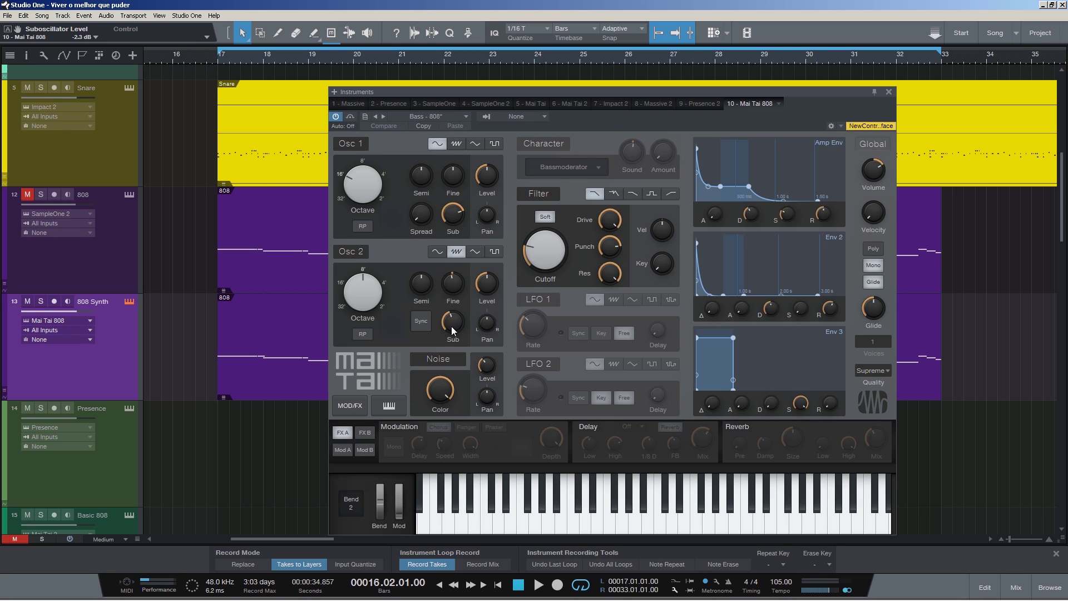
Adjust Mai Tai's Osc 2 sub level and sweep the filter cutoff up to 20 kHz and back to 88.62 Hz
left_click_drag(452, 330, 463, 337)
left_click_drag(545, 247, 545, 189)
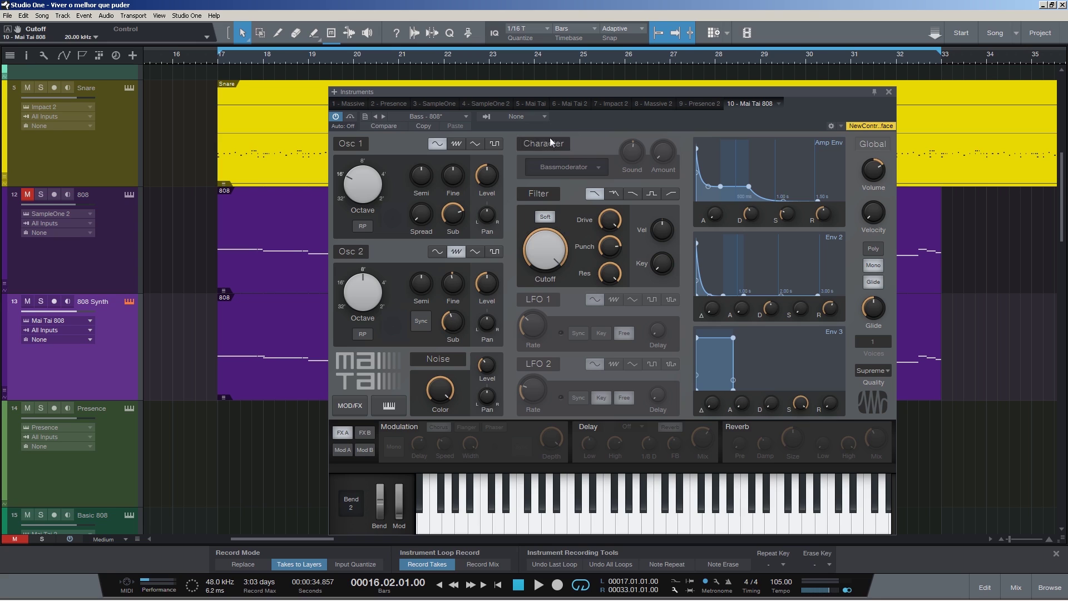
left_click(223, 63)
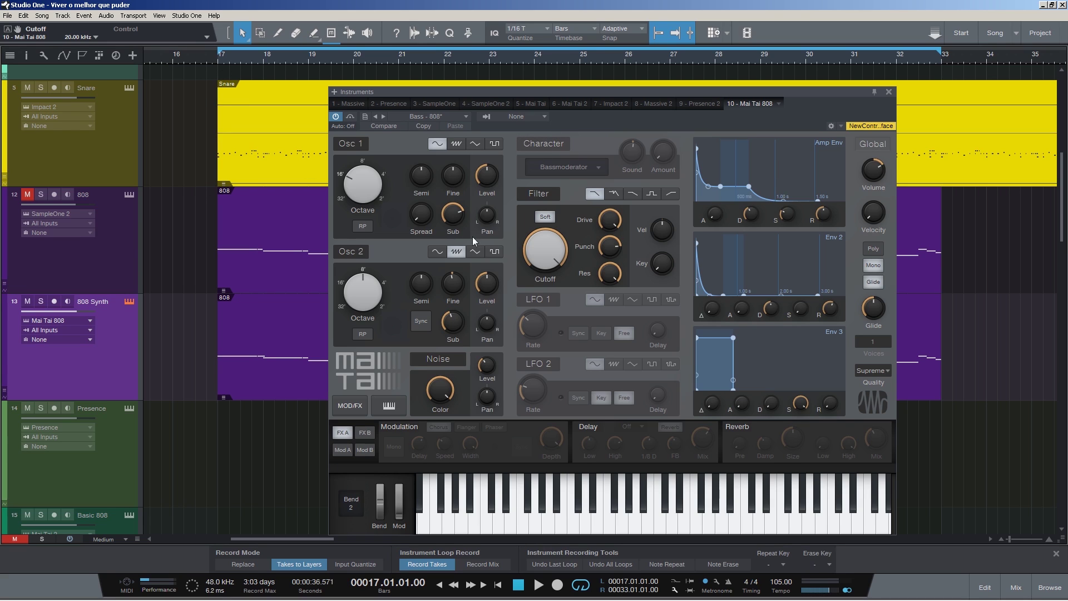
left_click_drag(529, 247, 445, 304)
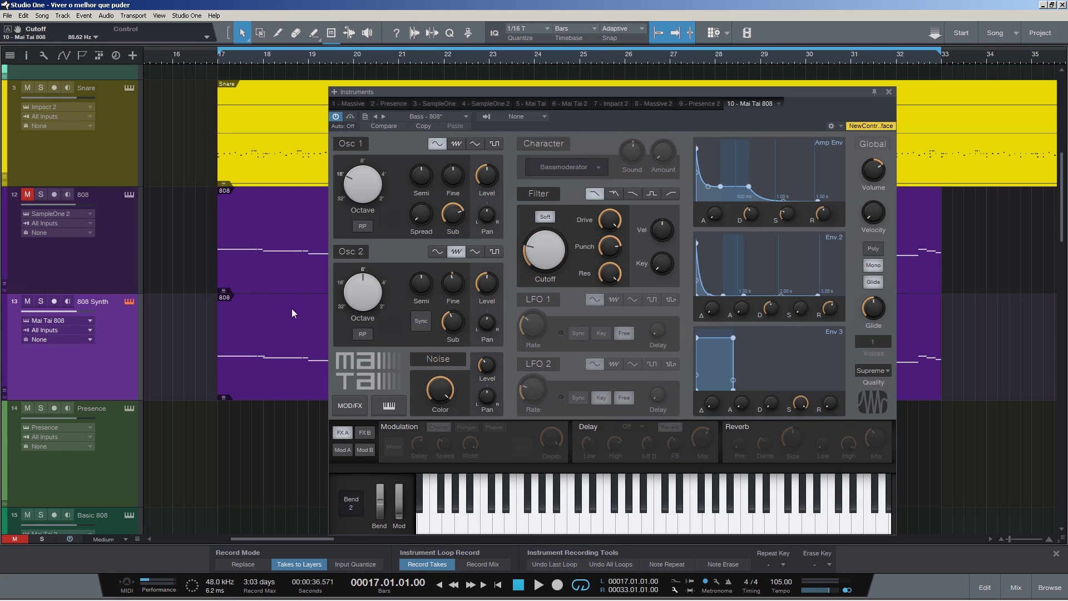
Solo the 808 Synth track and play its part from bar 17
left_click(41, 302)
key("space")
key("w")
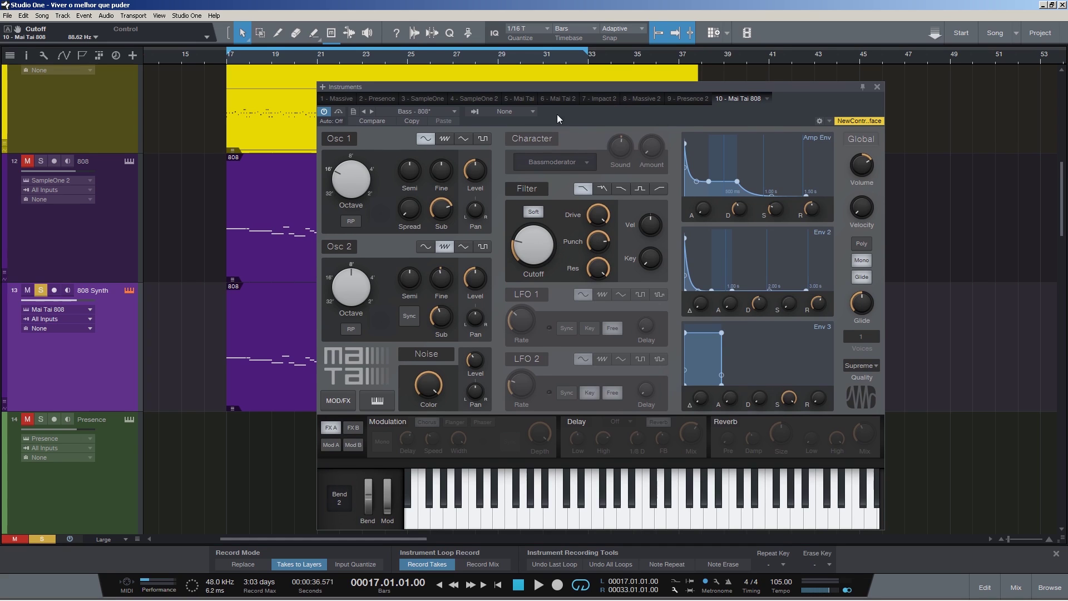
left_click_drag(556, 87, 534, 90)
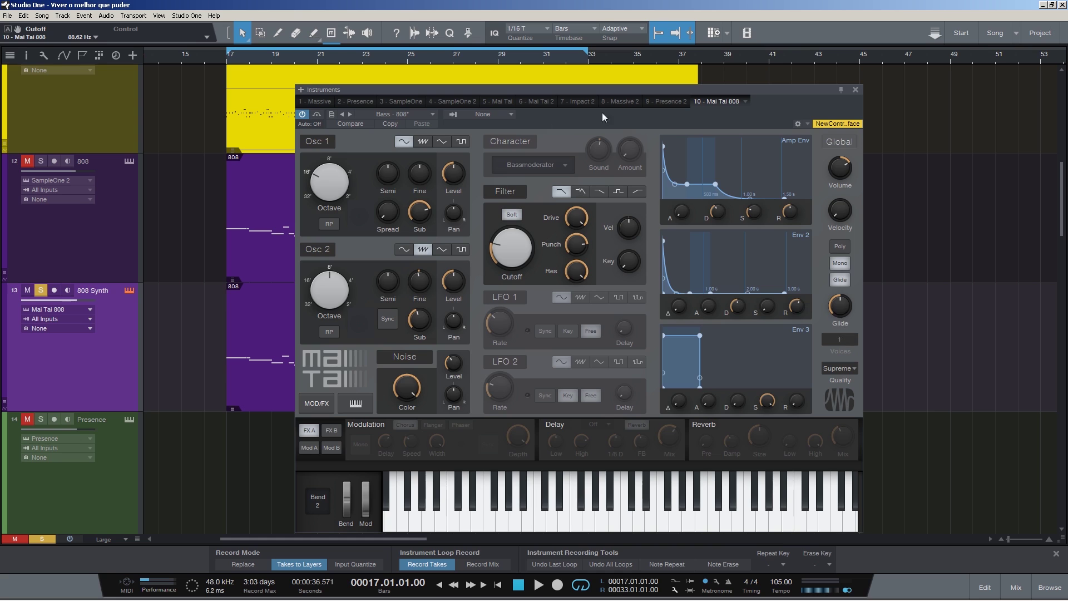
Unsolo and mute the 808 Synth track, and unmute the original 808 track
scroll(398, 309, "down", 3)
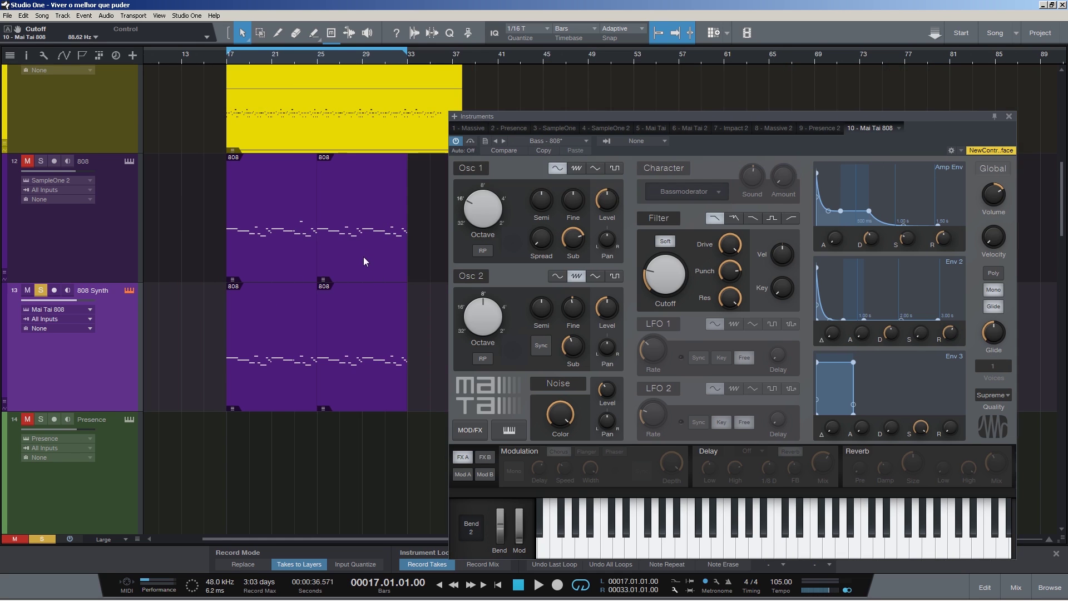
scroll(302, 297, "down", 1)
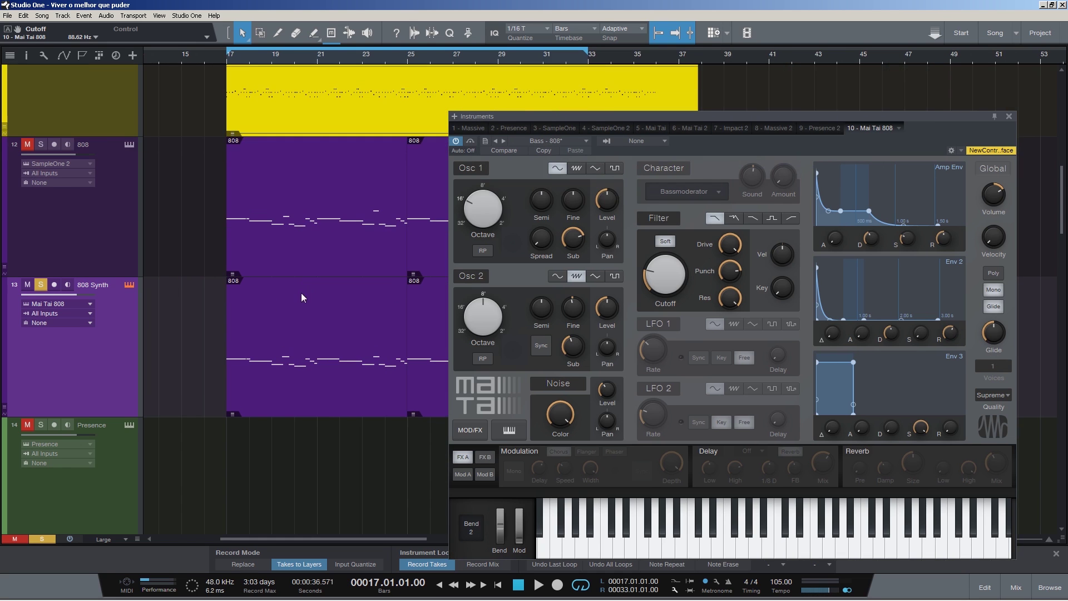
left_click(27, 285)
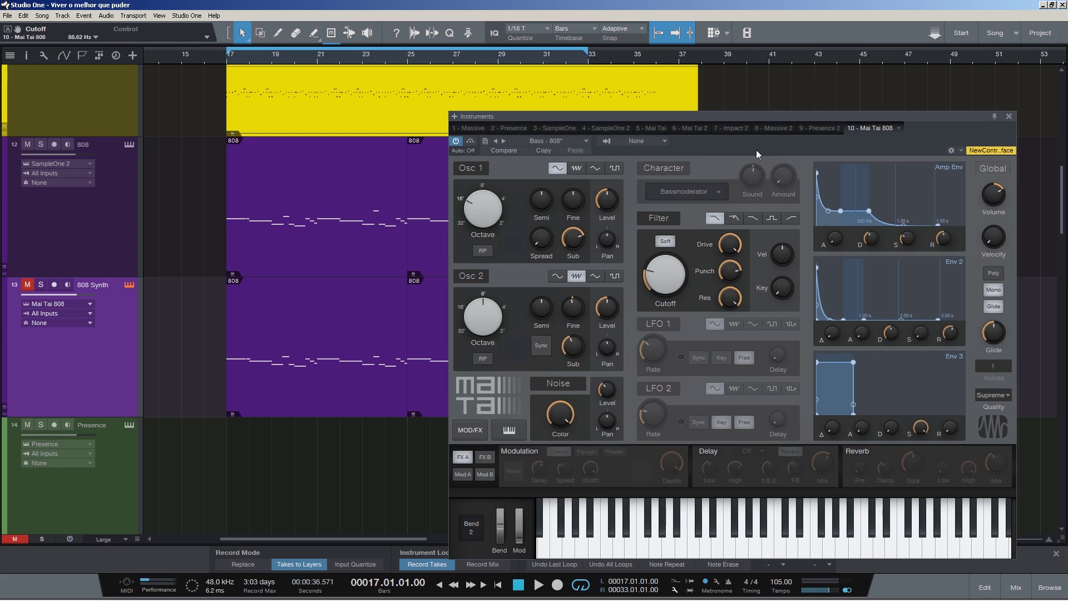
scroll(358, 241, "down", 2)
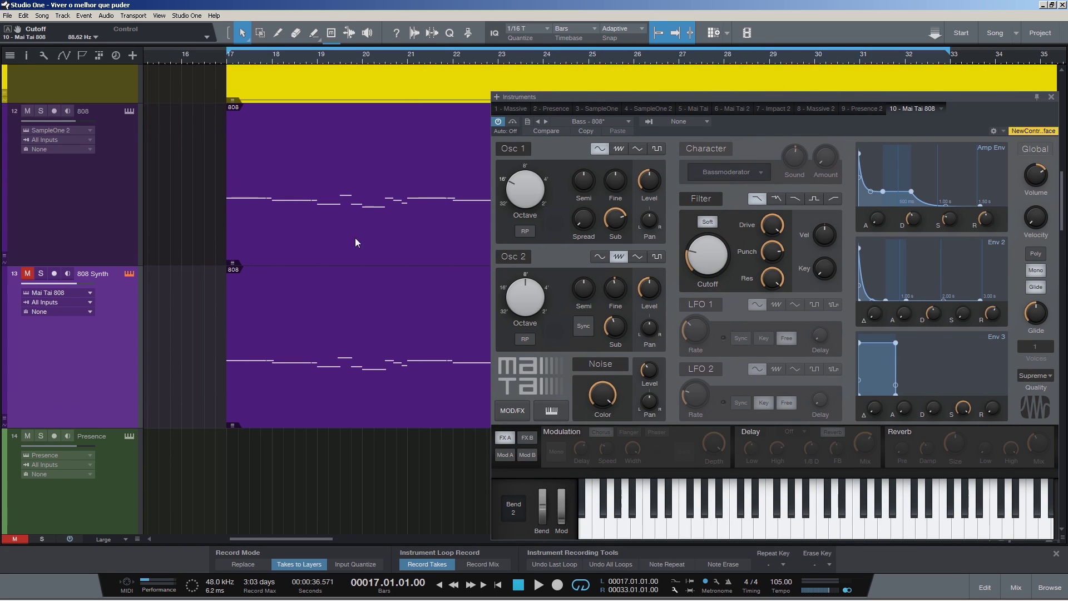
Play the song from bar 17 and open the first 808 event in the note editor, showing bars 17 to 33
key("w")
key("e")
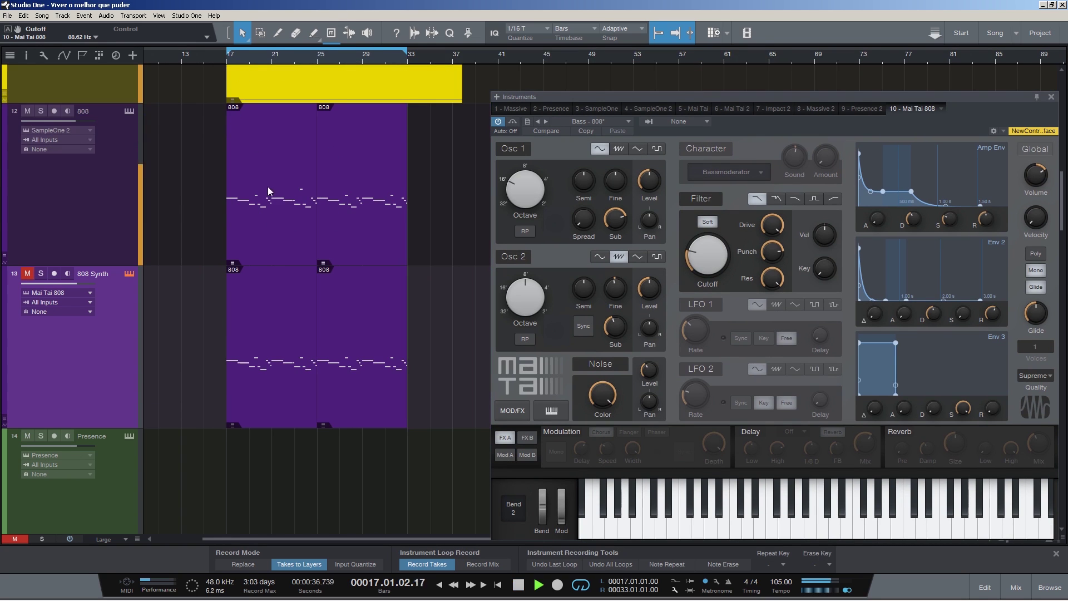
scroll(309, 248, "down", 2)
double_click(303, 225)
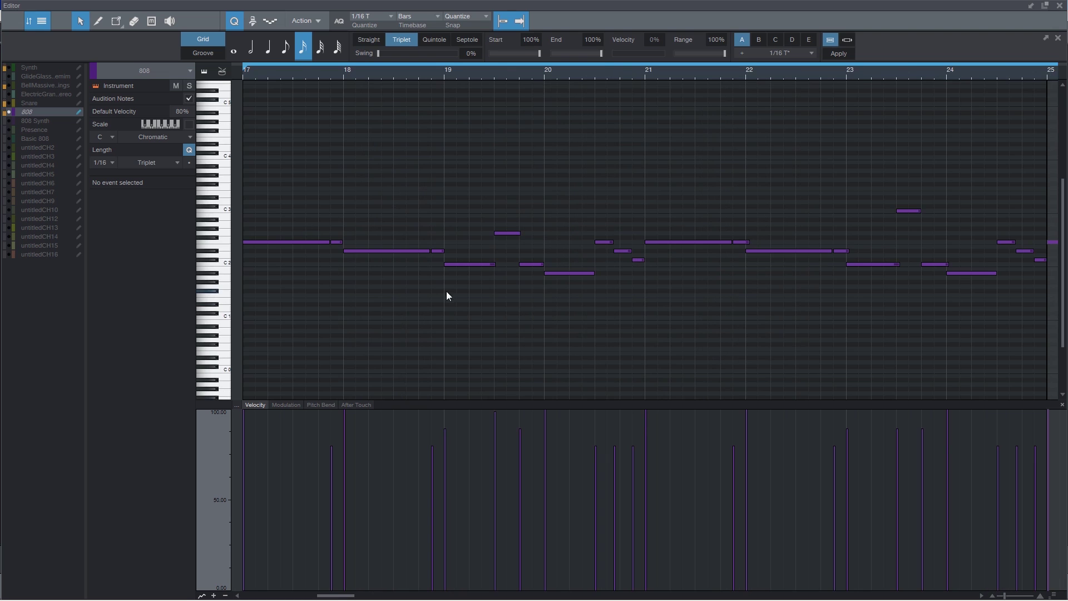
key("z")
key("z")
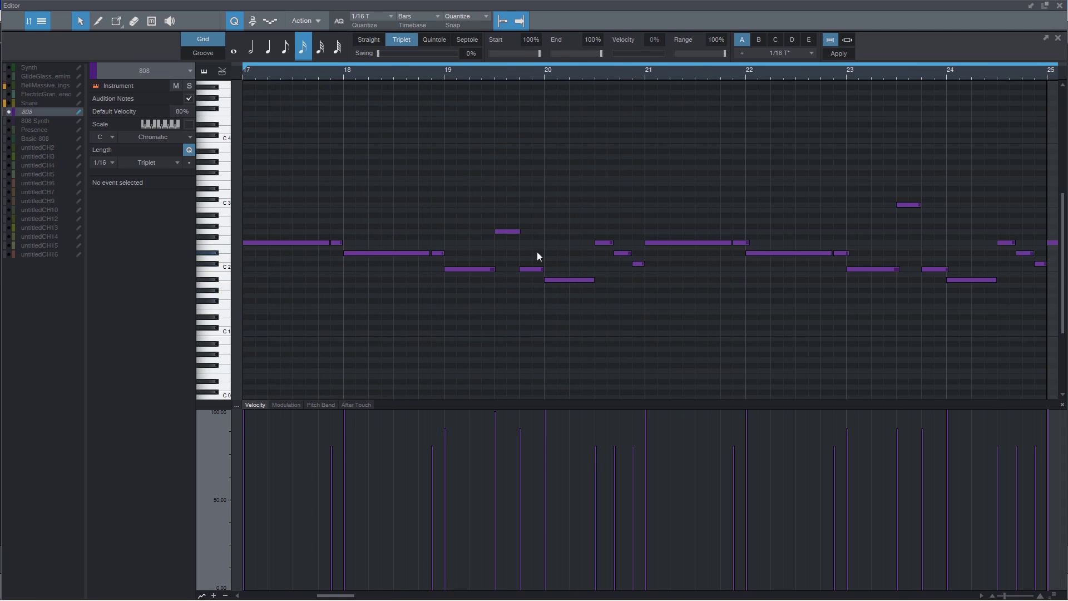
key("z")
key("z")
key("z")
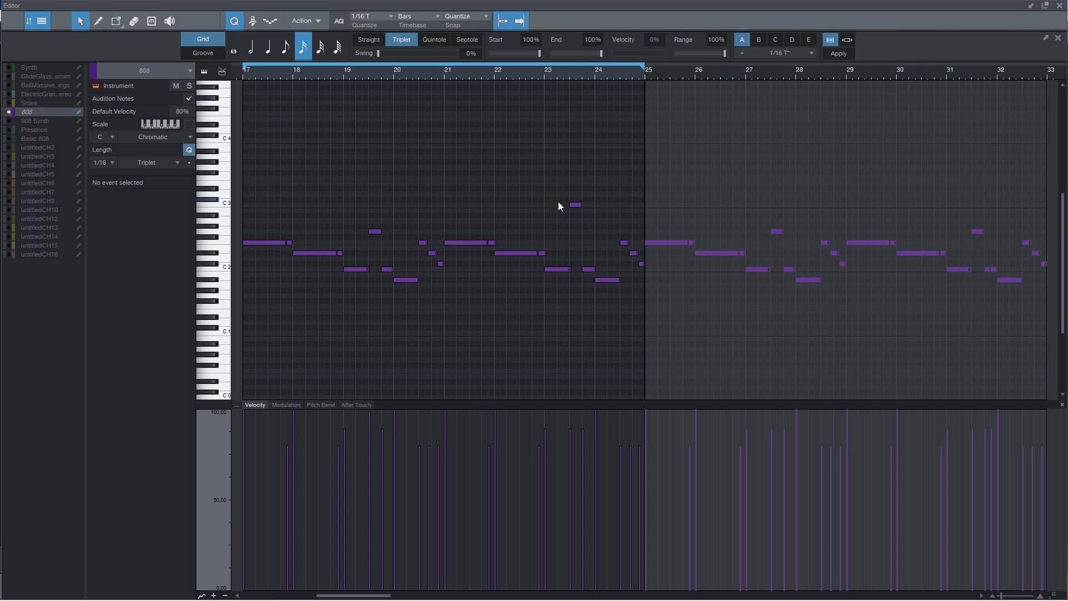
Solo the 808 track from the note editor and play its bass line
left_click(189, 86)
scroll(579, 144, "up", 3)
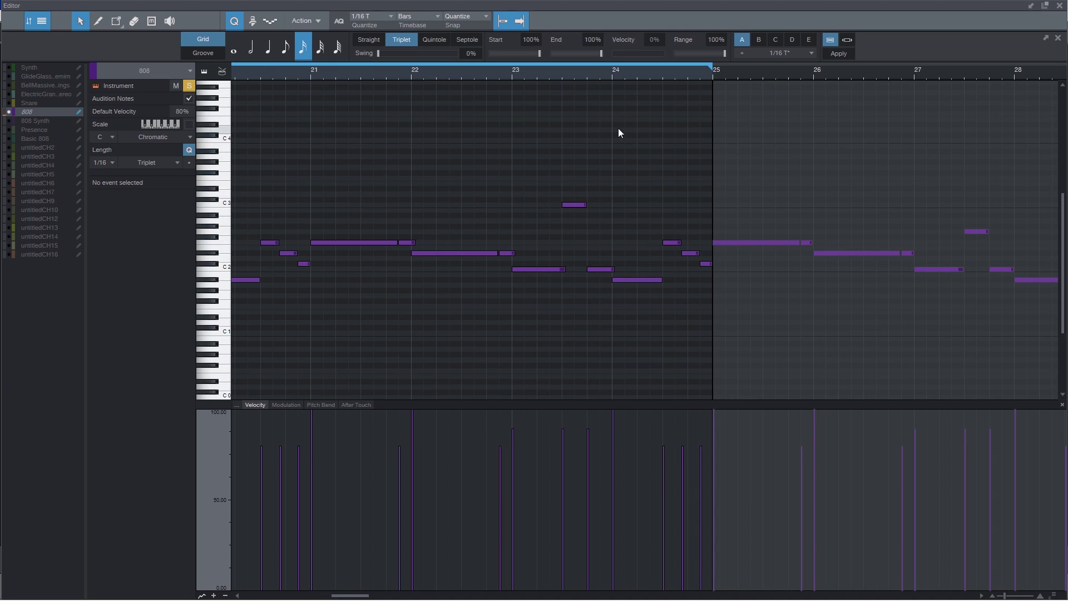
key("w")
key("w")
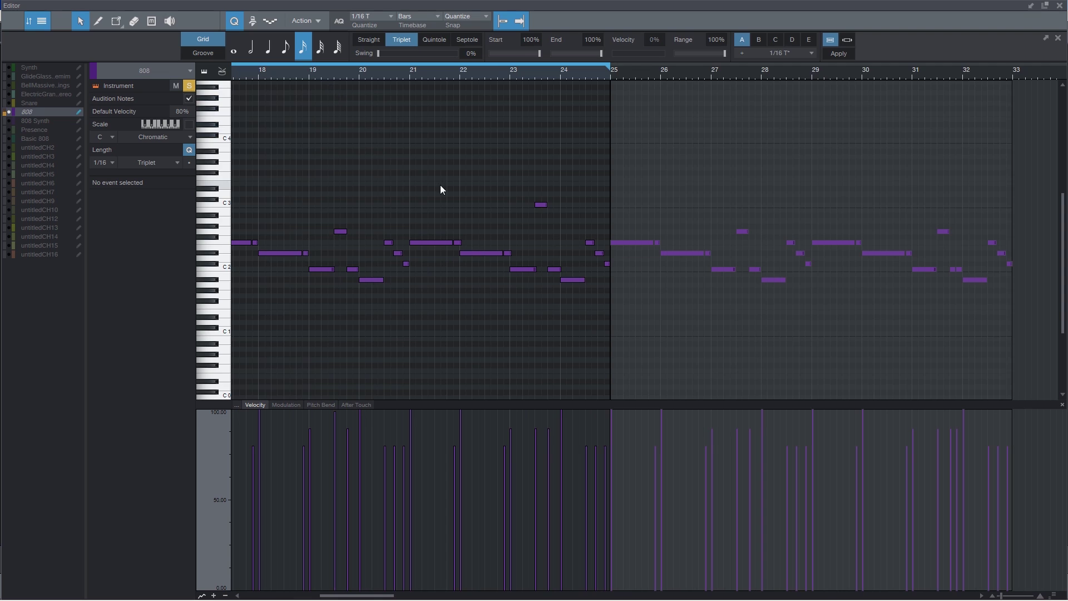
Audition the high 808 notes in bars 19 and 23 and the low note at bar 23, and examine the notes around bar 19
left_click(341, 232)
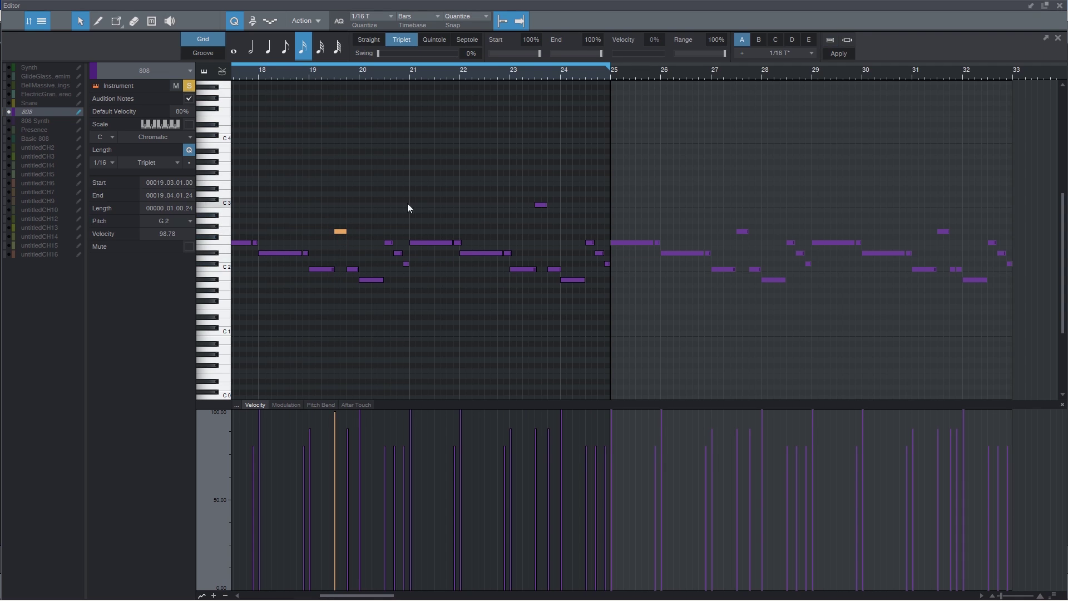
left_click(542, 206)
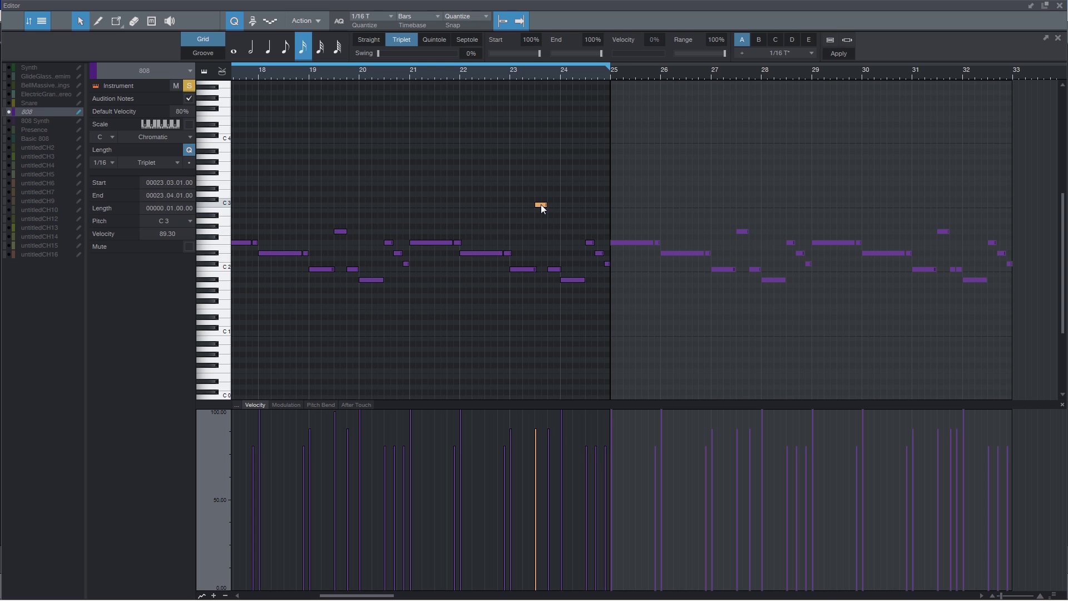
left_click(518, 269)
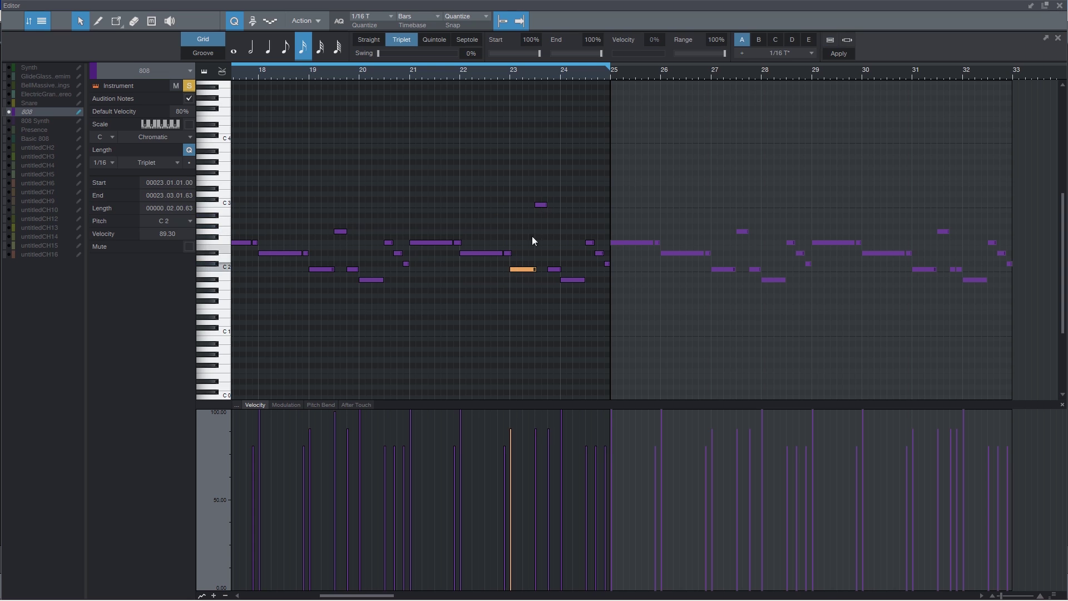
left_click(542, 205)
key("w")
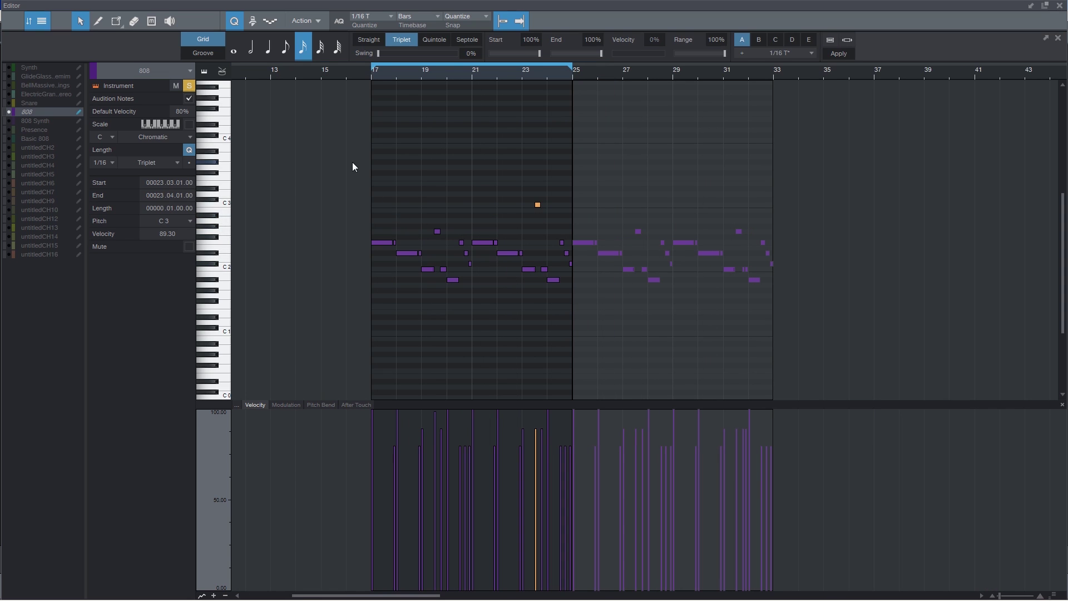
scroll(376, 72, "up", 3)
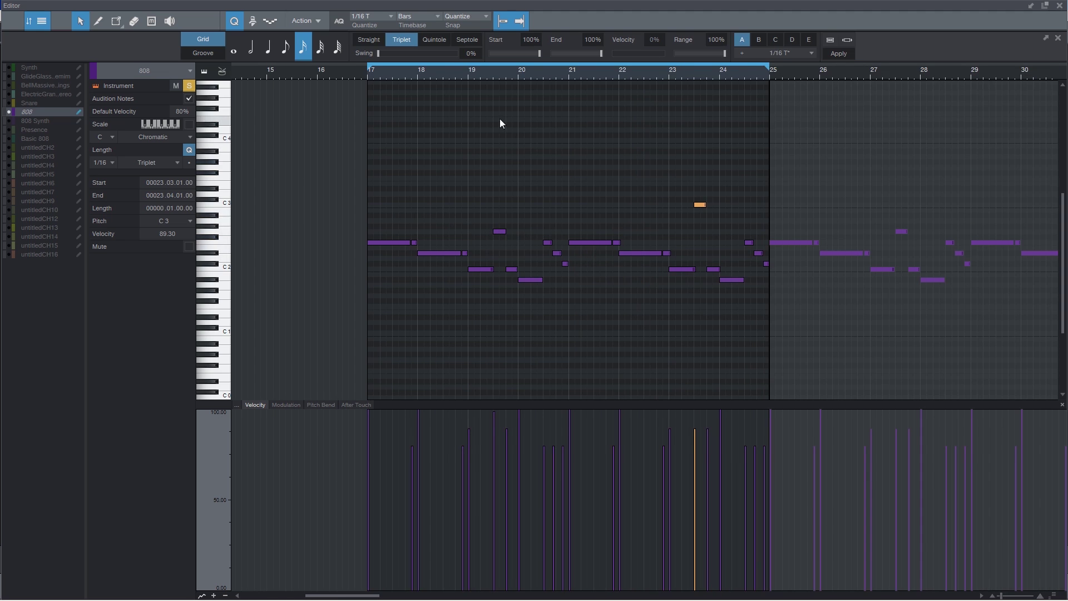
scroll(493, 73, "up", 5)
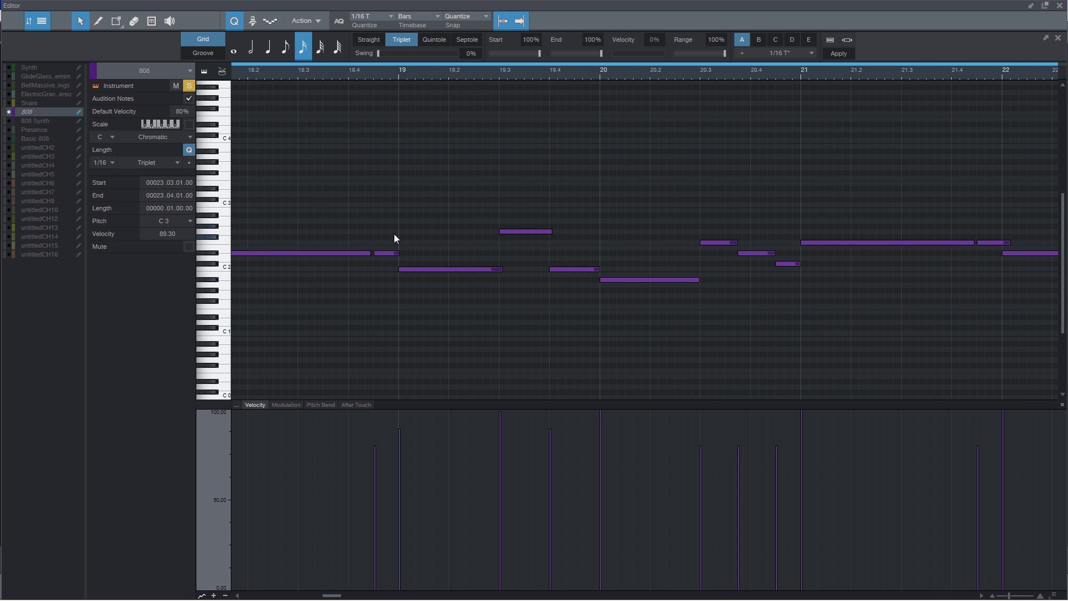
Shorten the short D#2 note before bar 19 to end at 19.01.01.00, removing its overlap with the following C2 note
scroll(355, 72, "up", 4)
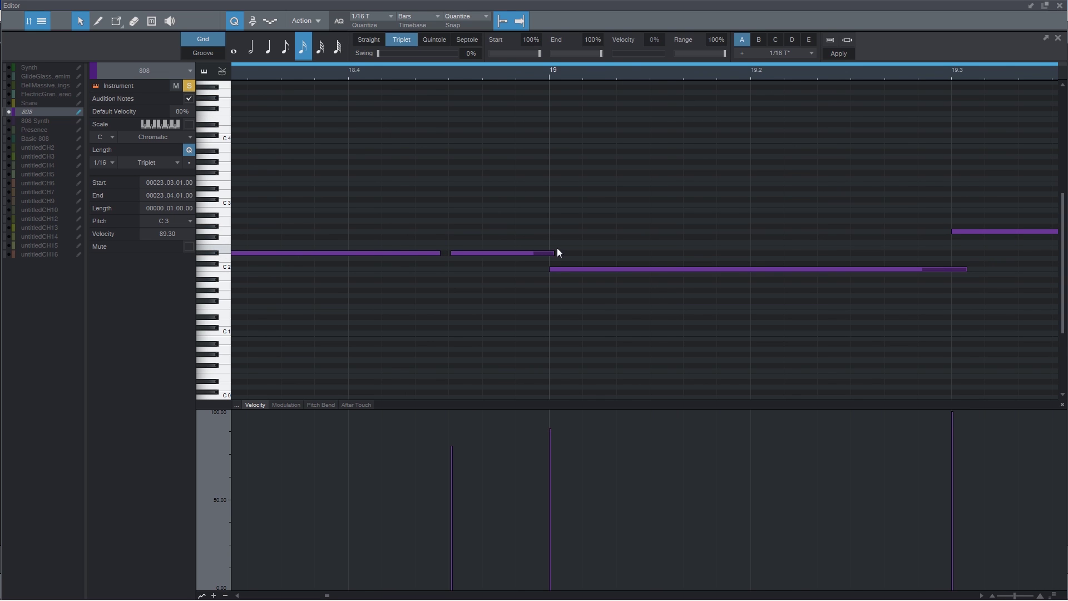
scroll(443, 256, "down", 3)
scroll(456, 258, "up", 3)
left_click_drag(555, 255, 549, 256)
key("w")
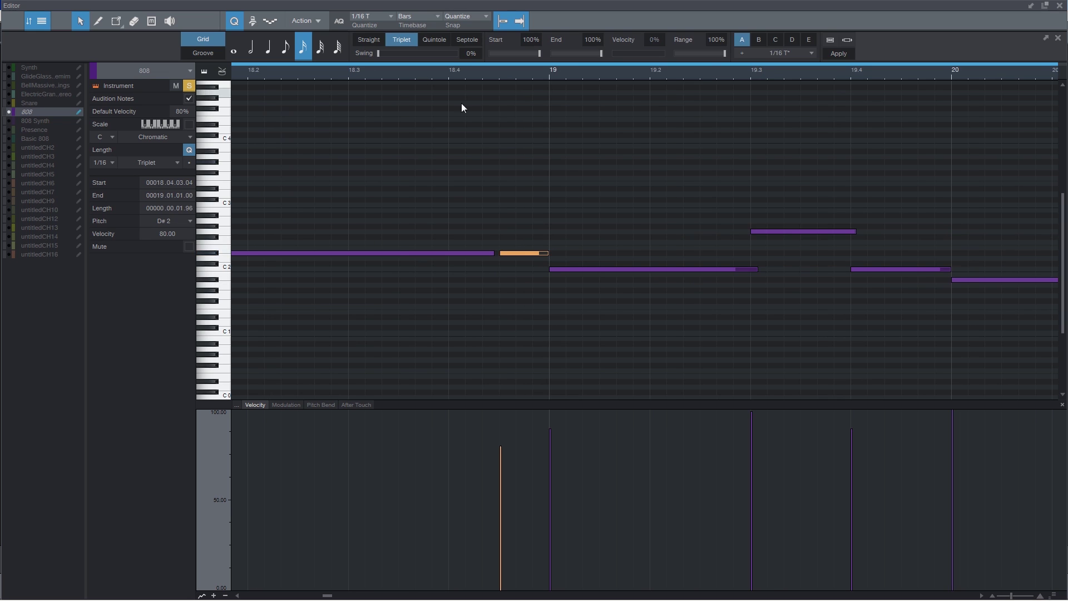
key("w")
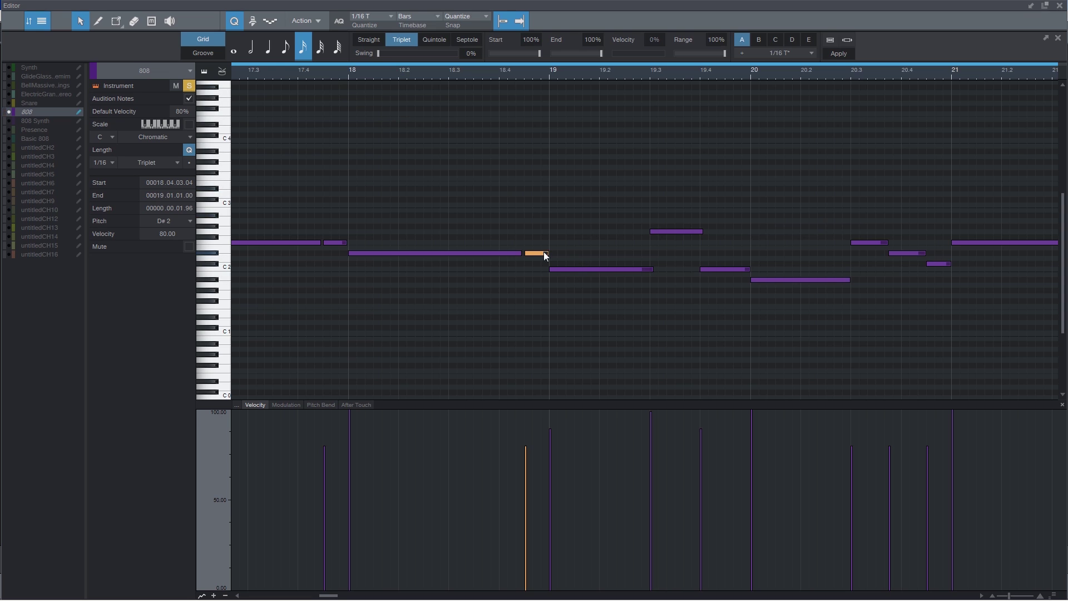
Extend the short D#2 note's end to 19.01.01.11 so it overlaps the C2 note at bar 19
left_click_drag(543, 251, 544, 252)
key("e")
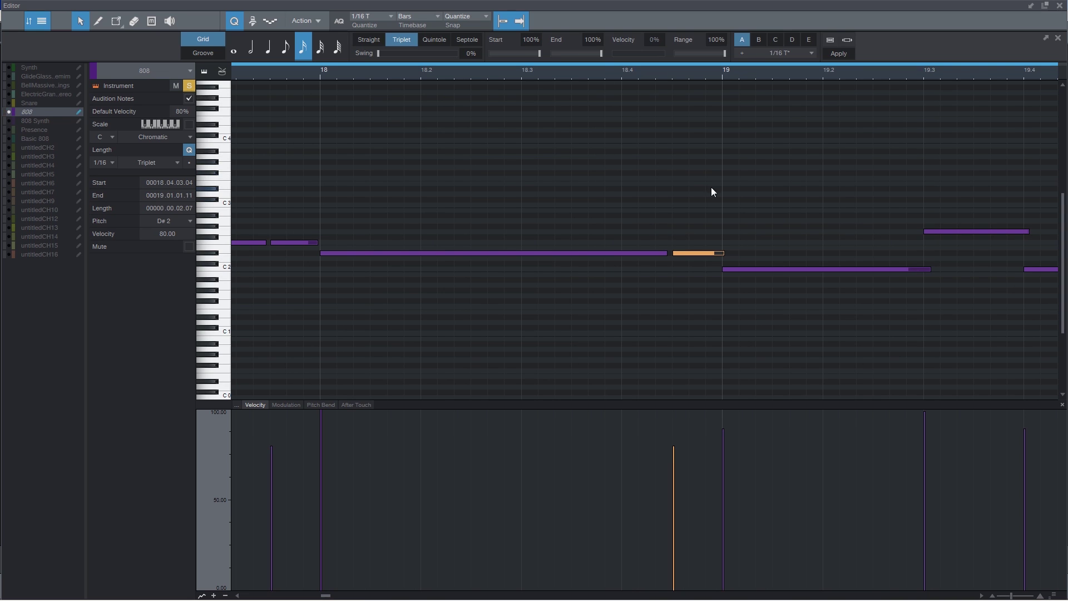
Audition the C2 note at bar 19 and trim the preceding short D#2 note back to end at 19.01.01.00
left_click(783, 295)
left_click(777, 269)
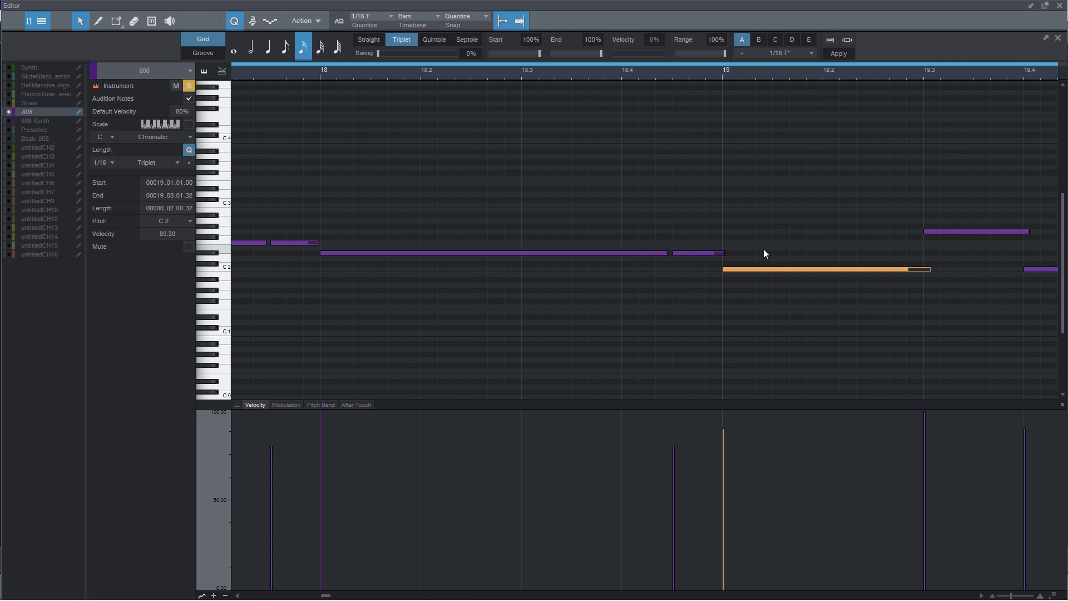
mouse_move(724, 254)
left_mouse_down()
mouse_move(769, 254)
mouse_move(725, 257)
left_mouse_up()
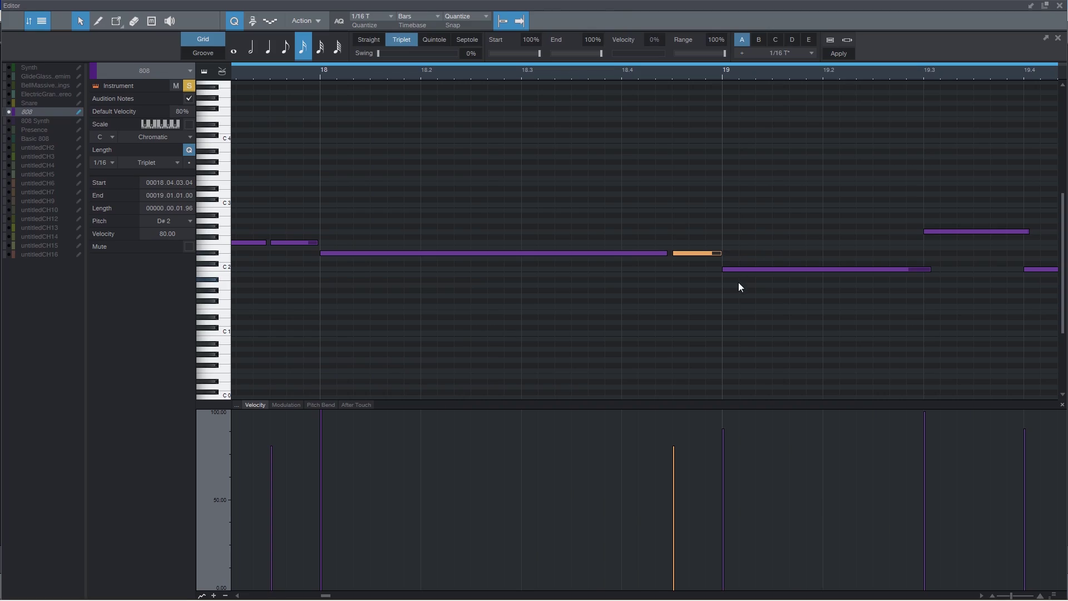